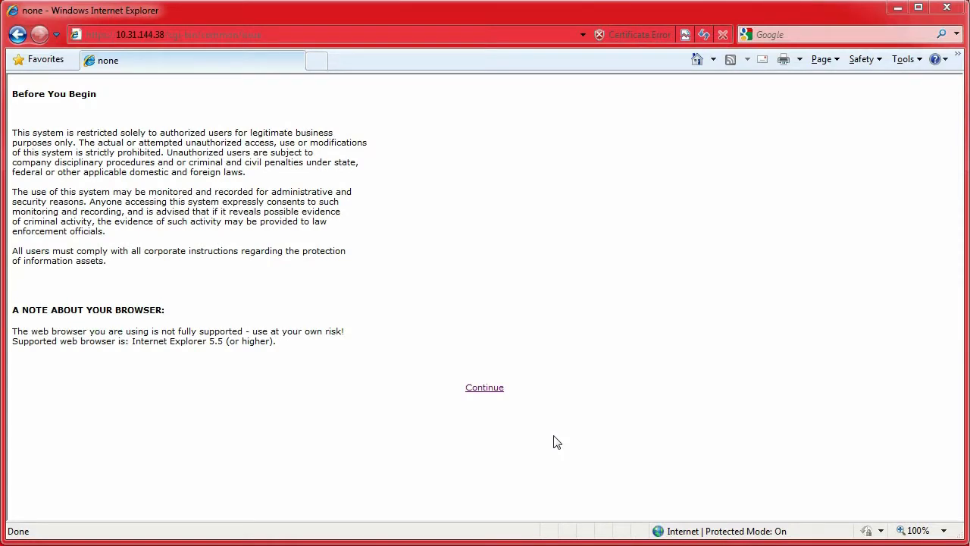
{"action": "type", "text": "cust"}
Step: Log on to server S8800_A with the Logon ID and password
{"action": "key", "text": "Return"}
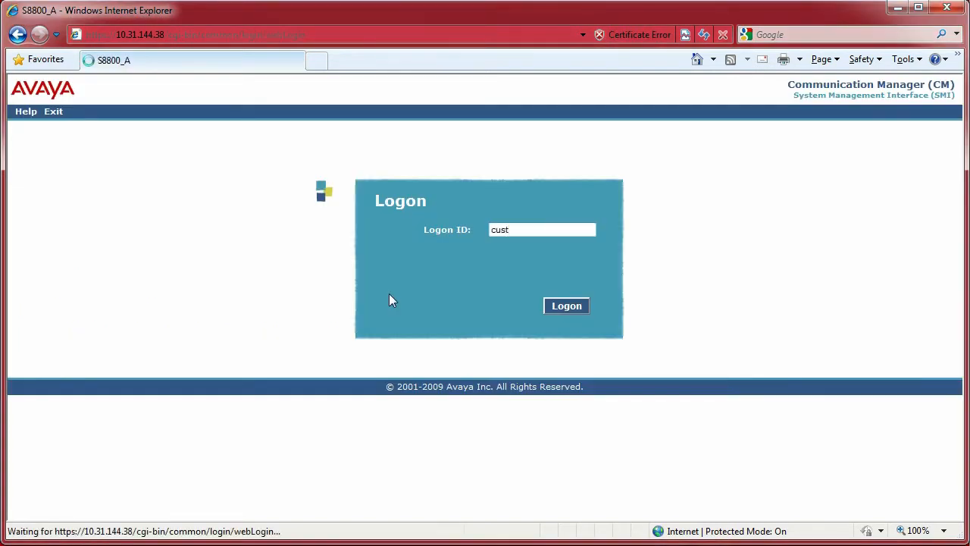
{"action": "type", "text": "*****"}
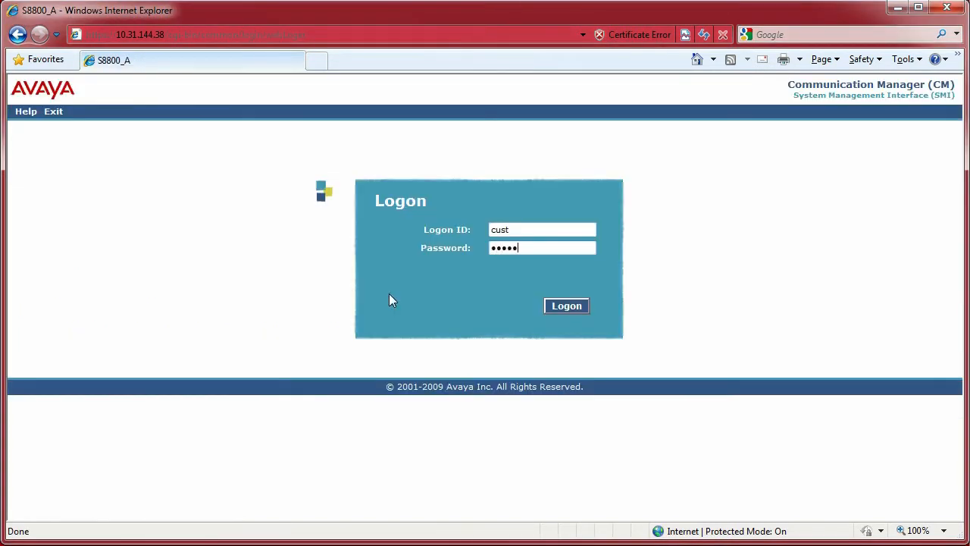
{"action": "type", "text": "******"}
{"action": "key", "text": "Return"}
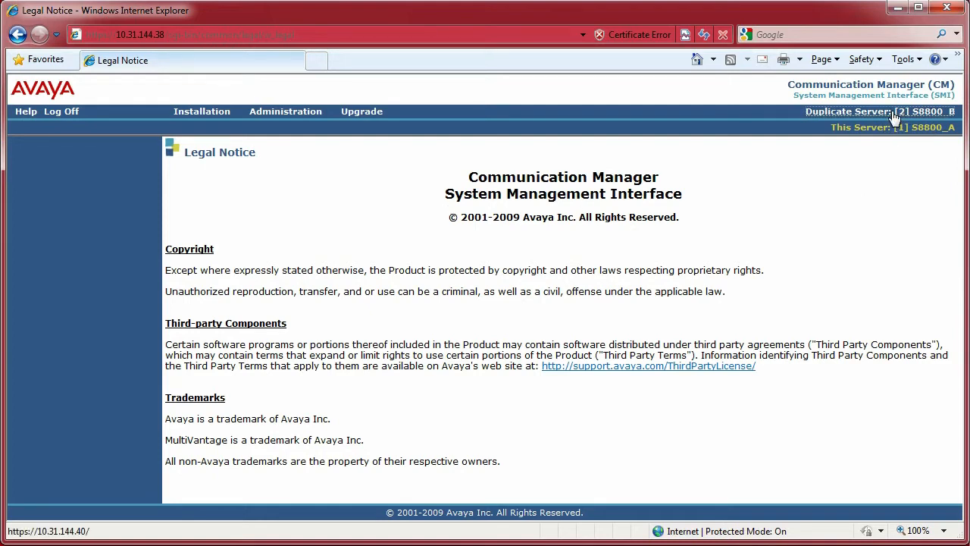
Step: Open the duplicate server in a new tab and go to Server (Maintenance) > Download Files
{"action": "right_click", "coordinate": [896, 115]}
{"action": "left_click", "coordinate": [942, 141]}
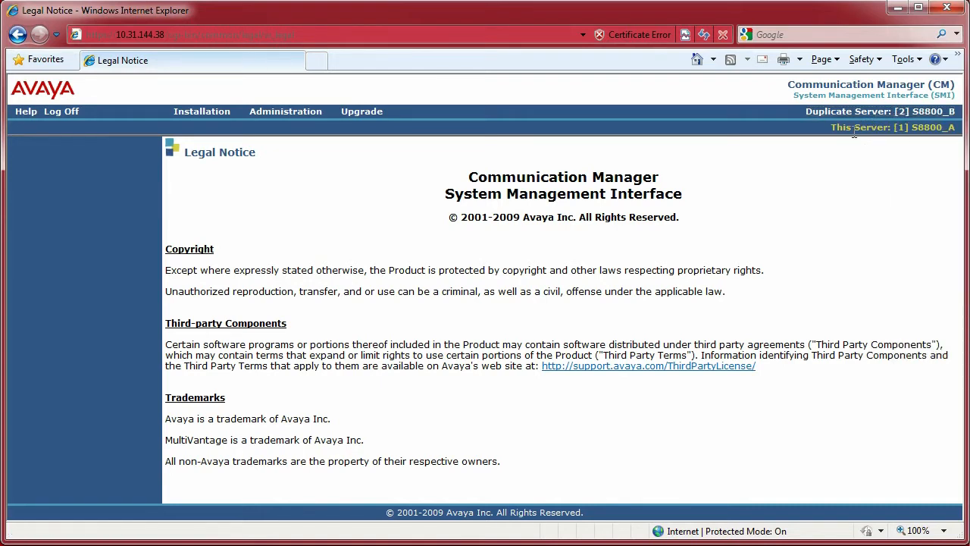
{"action": "mouse_move", "coordinate": [285, 111]}
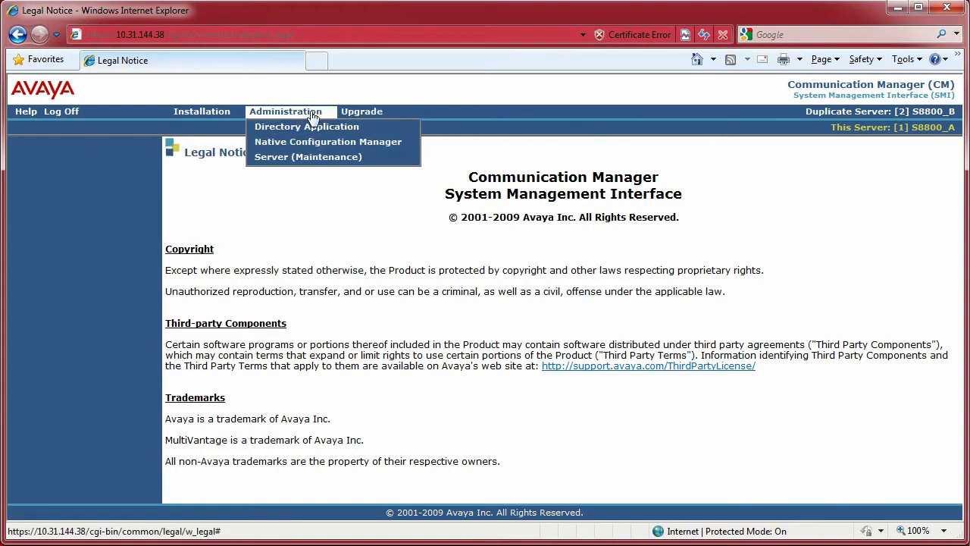
{"action": "left_click", "coordinate": [286, 159]}
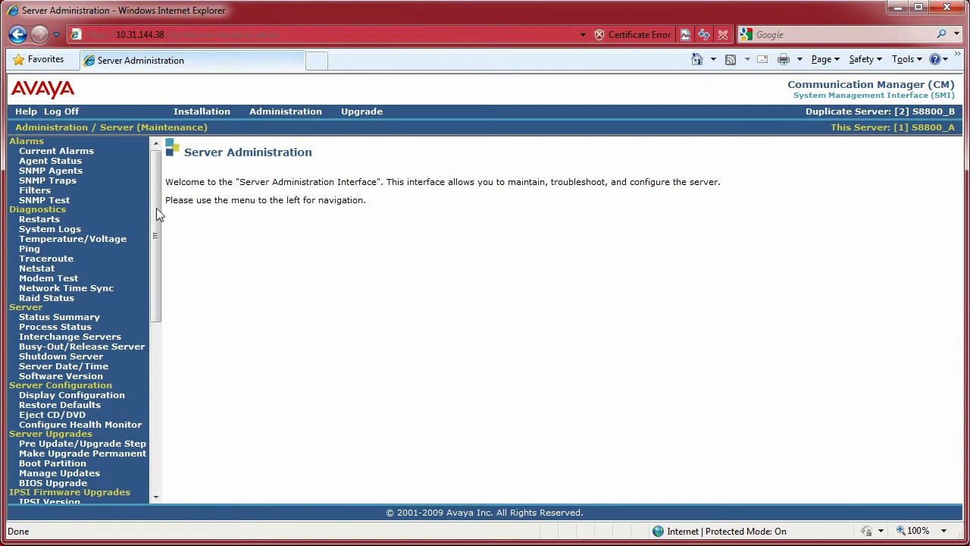
{"action": "left_click_drag", "start_coordinate": [156, 208], "coordinate": [160, 432]}
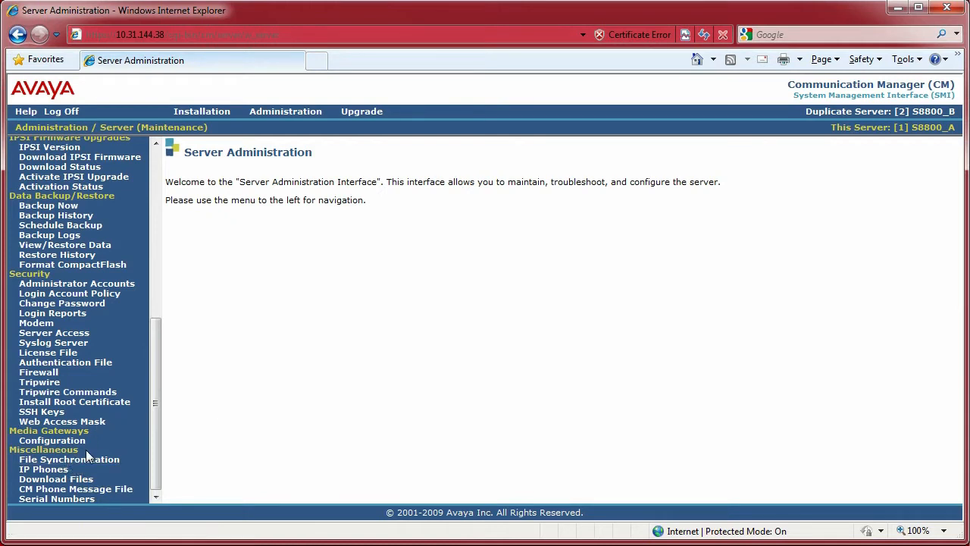
{"action": "left_click", "coordinate": [56, 479]}
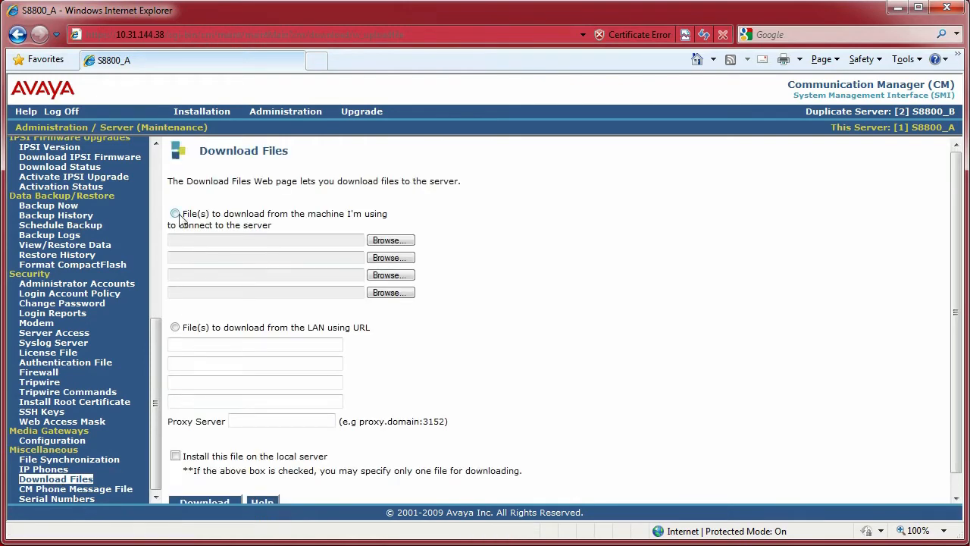
Step: Choose tn2312bp-f54-2-sig.bin from this computer as the file to upload
{"action": "left_click", "coordinate": [175, 213]}
{"action": "left_click", "coordinate": [390, 240]}
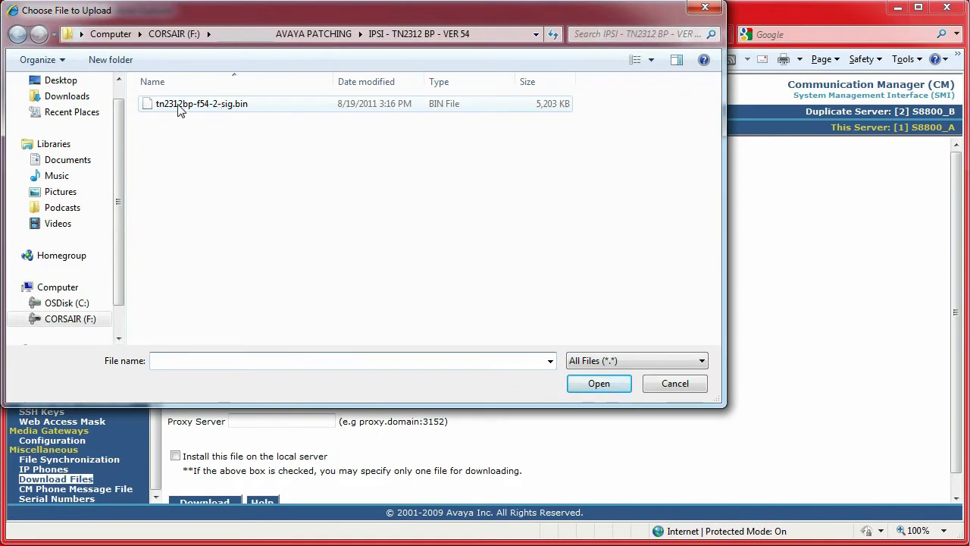
{"action": "left_click_drag", "start_coordinate": [165, 13], "coordinate": [212, 73]}
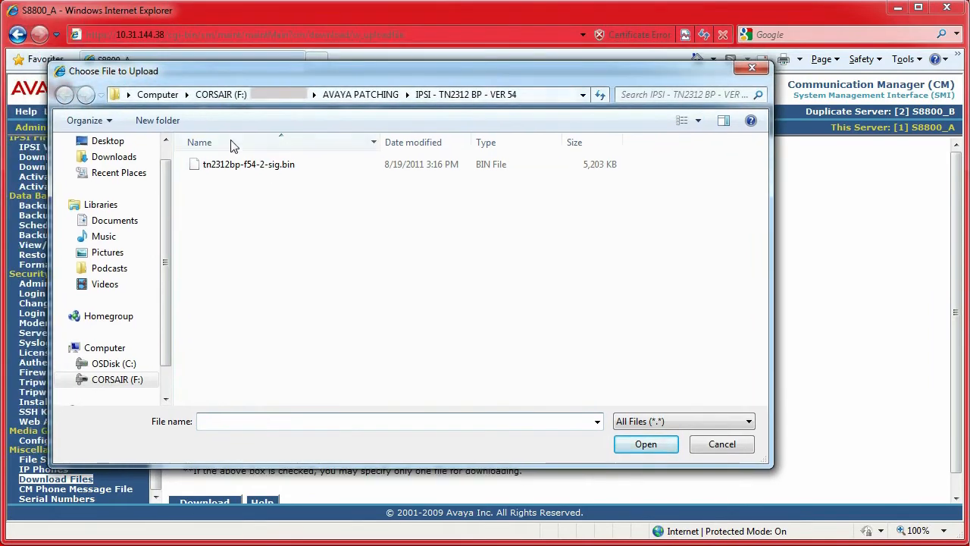
{"action": "left_click", "coordinate": [231, 163]}
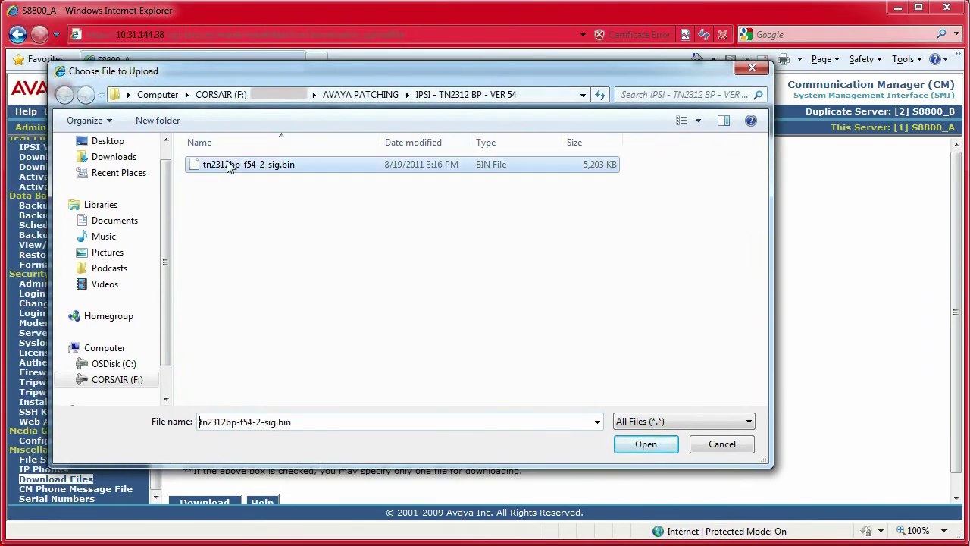
{"action": "left_click", "coordinate": [645, 444]}
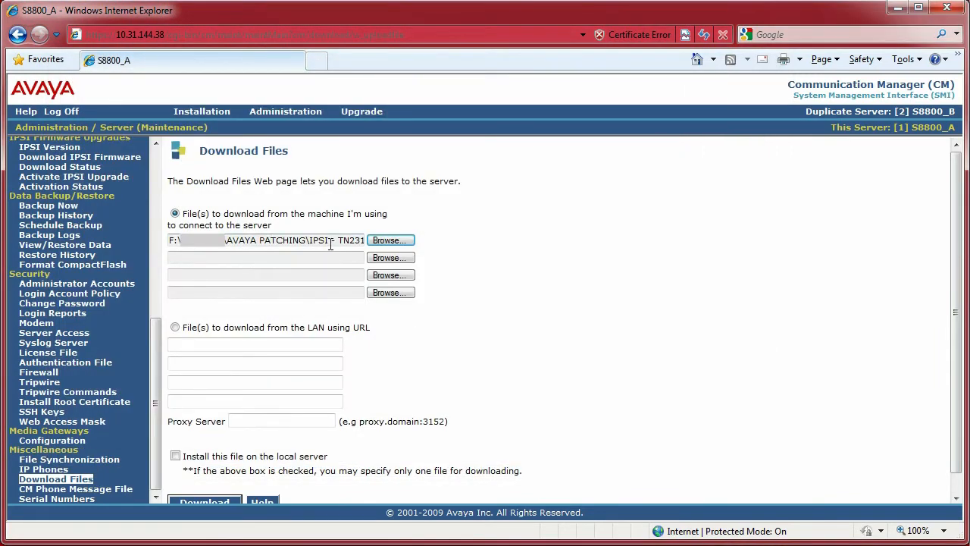
{"action": "left_click", "coordinate": [331, 241]}
{"action": "key", "text": "End"}
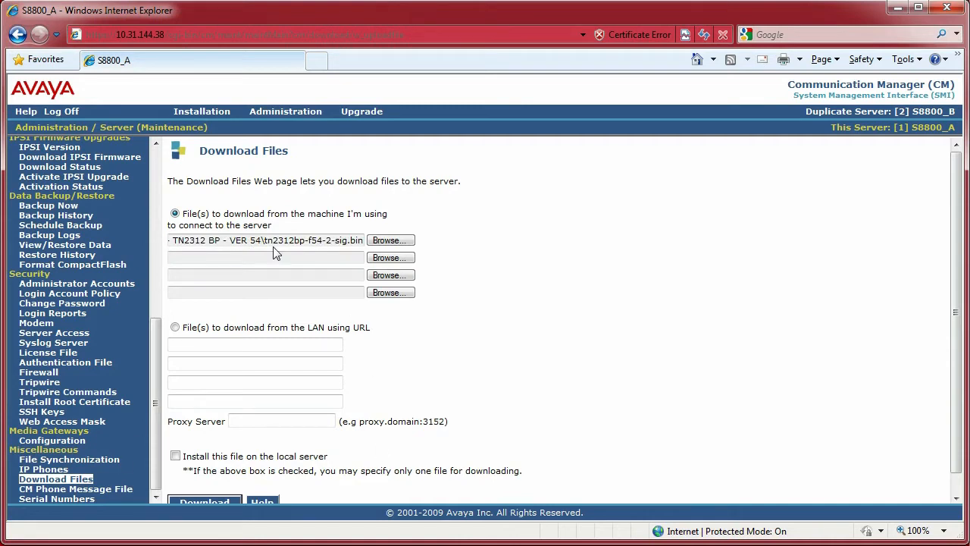
{"action": "scroll", "coordinate": [333, 439], "scroll_direction": "down", "scroll_amount": 1}
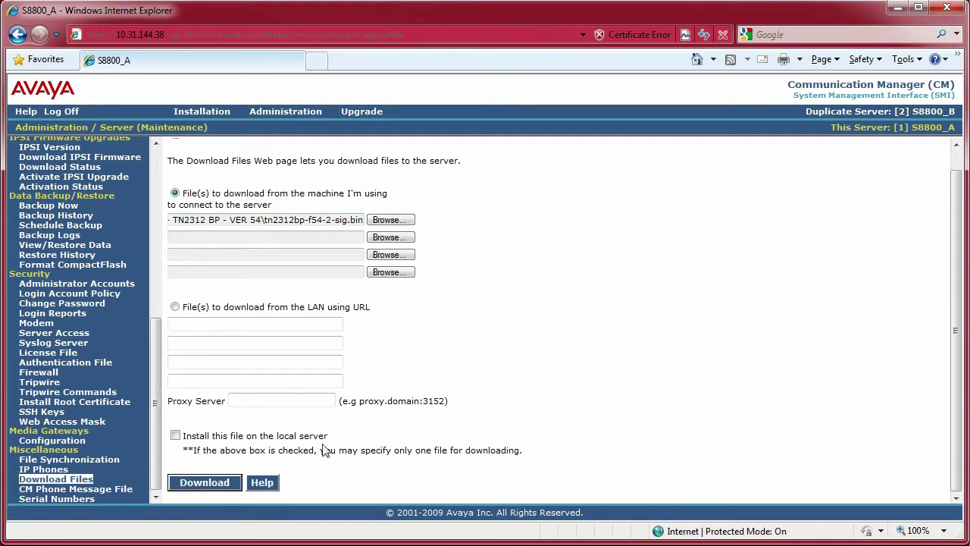
Step: Upload the firmware file to the server and go to the IPSI Version page
{"action": "left_click", "coordinate": [204, 483]}
{"action": "left_click", "coordinate": [237, 401]}
{"action": "scroll", "coordinate": [237, 403], "scroll_direction": "up", "scroll_amount": 1}
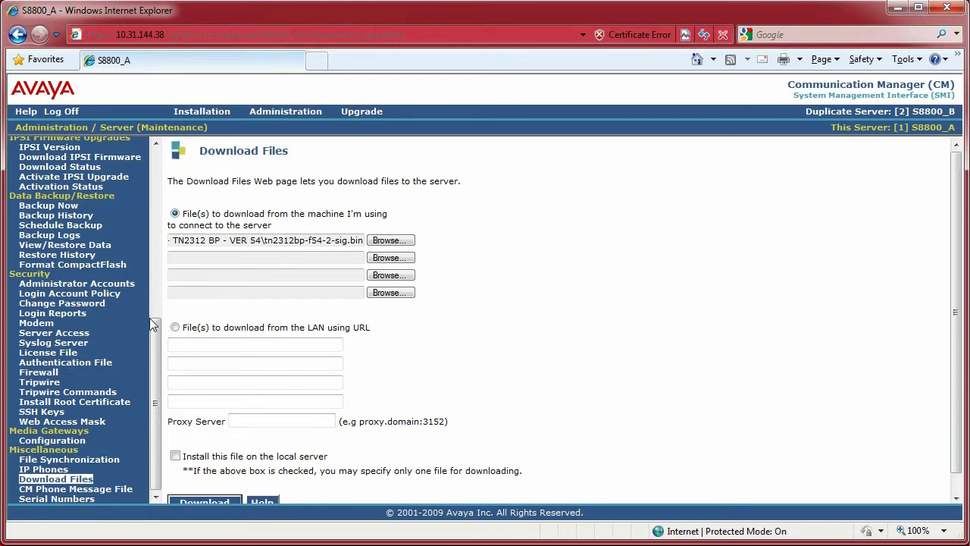
{"action": "left_click_drag", "start_coordinate": [154, 401], "coordinate": [159, 258]}
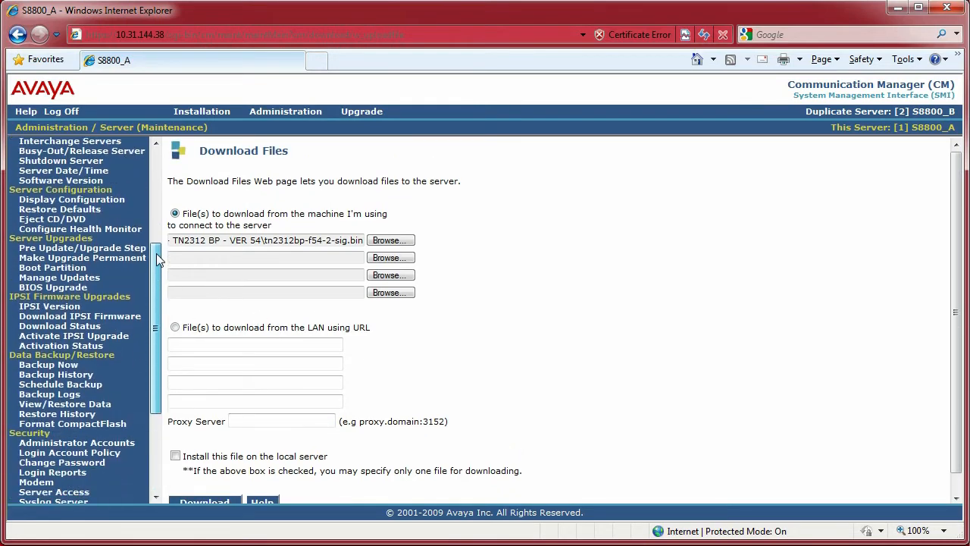
{"action": "left_click", "coordinate": [50, 306]}
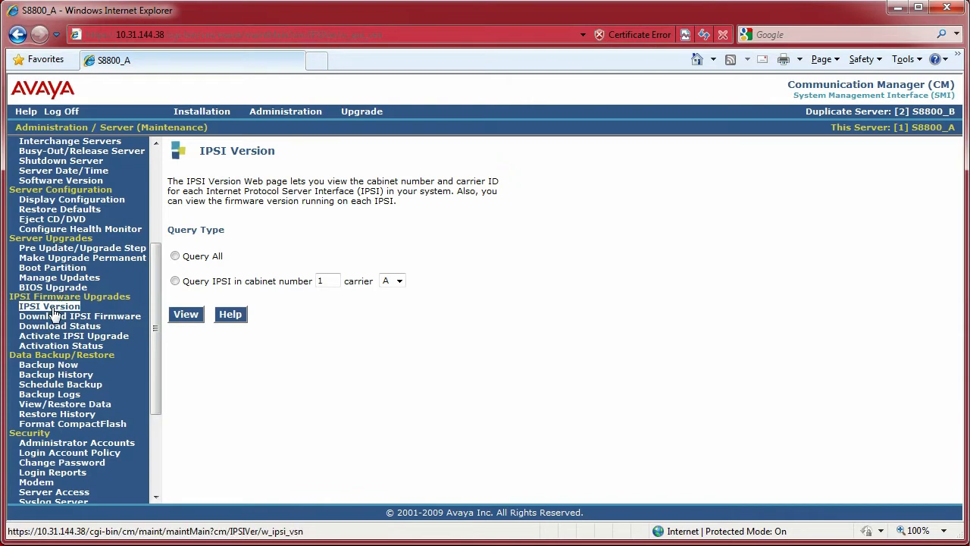
Step: Query all IPSIs to list their current TN2312BP firmware versions
{"action": "left_click", "coordinate": [175, 256]}
{"action": "left_click", "coordinate": [185, 314]}
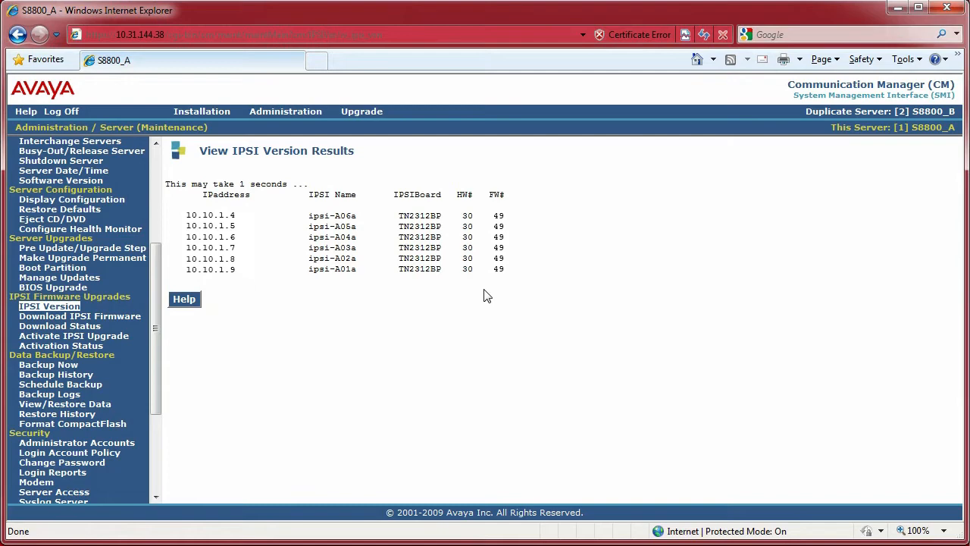
Step: Set Download IPSI Firmware to start now for all TN2312BP IPSIs using tn2312bp-f54-2-sig.bin
{"action": "left_click", "coordinate": [80, 316]}
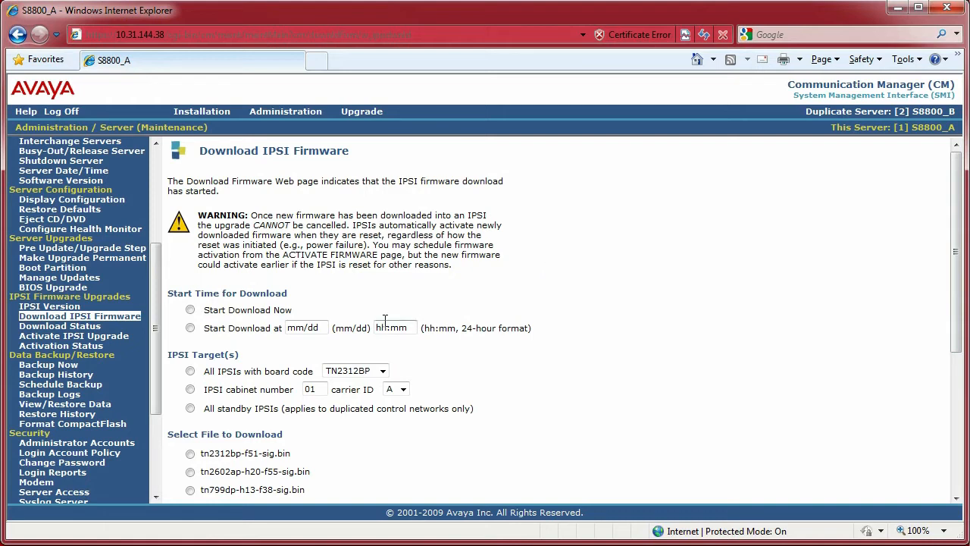
{"action": "scroll", "coordinate": [230, 327], "scroll_direction": "down", "scroll_amount": 1}
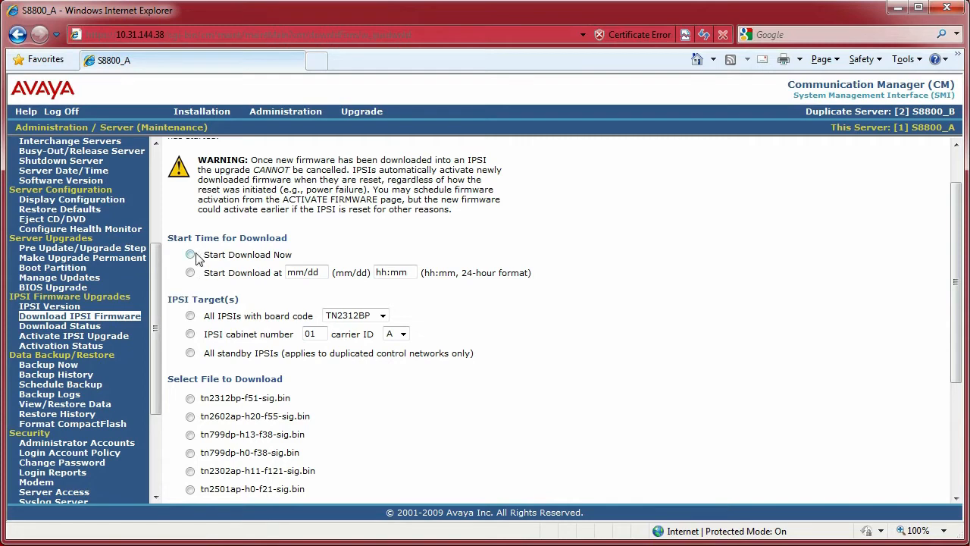
{"action": "left_click", "coordinate": [190, 254]}
{"action": "left_click", "coordinate": [190, 316]}
{"action": "left_click", "coordinate": [383, 316]}
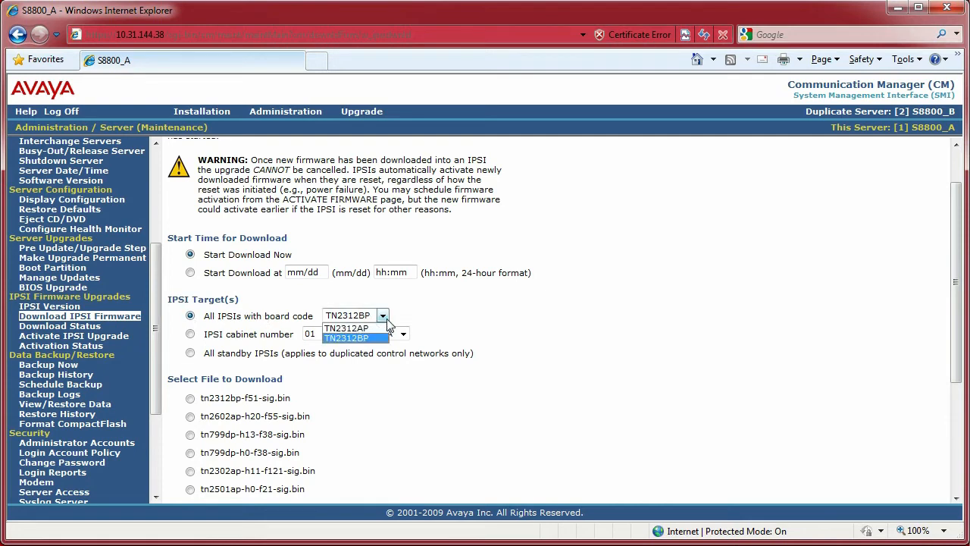
{"action": "left_click", "coordinate": [405, 318]}
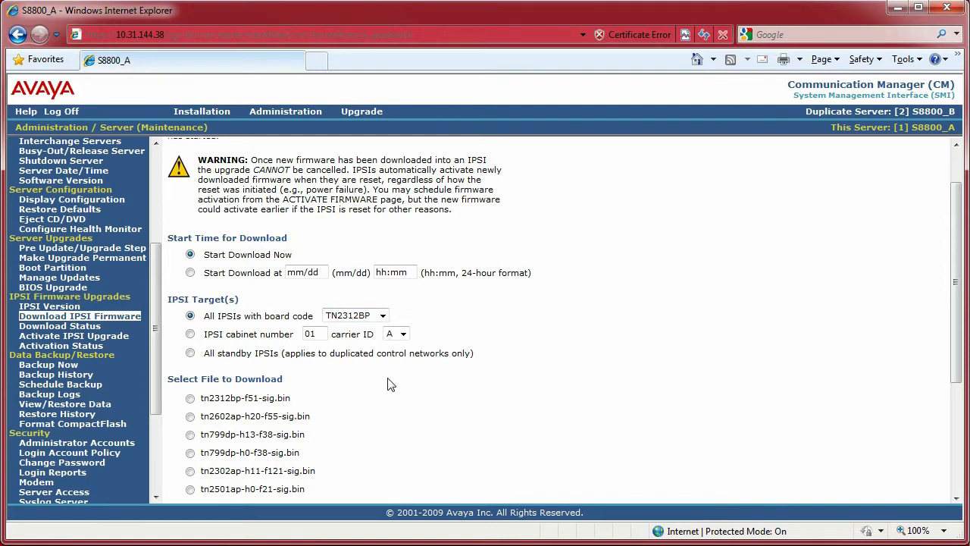
{"action": "scroll", "coordinate": [391, 383], "scroll_direction": "down", "scroll_amount": 3}
{"action": "scroll", "coordinate": [391, 384], "scroll_direction": "down", "scroll_amount": 2}
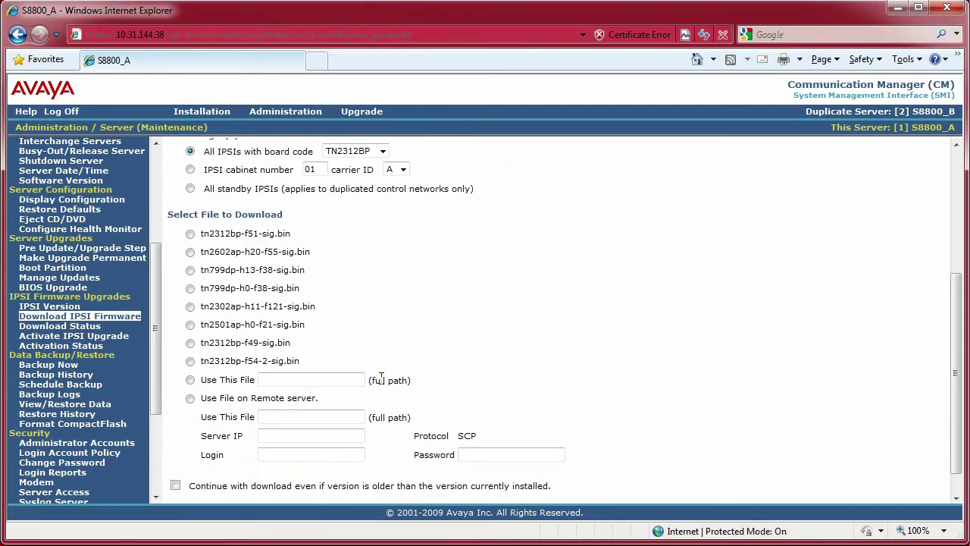
{"action": "left_click", "coordinate": [190, 361]}
{"action": "left_click_drag", "start_coordinate": [301, 362], "coordinate": [205, 361]}
{"action": "left_click", "coordinate": [384, 354]}
{"action": "scroll", "coordinate": [384, 355], "scroll_direction": "down", "scroll_amount": 1}
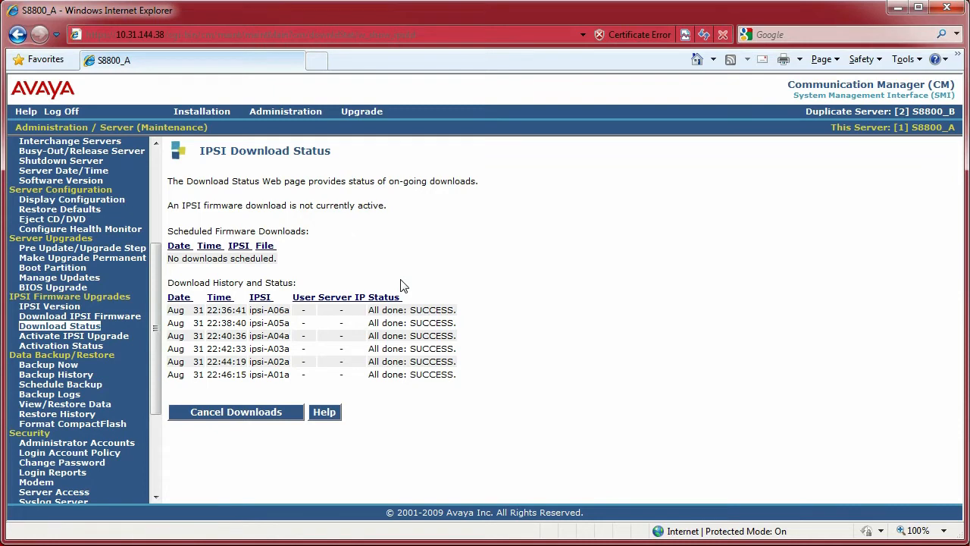
Step: Check Download Status shows ipsi-A01a through ipsi-A06a as All done: SUCCESS
{"action": "left_click", "coordinate": [74, 336]}
{"action": "left_click_drag", "start_coordinate": [478, 383], "coordinate": [173, 312]}
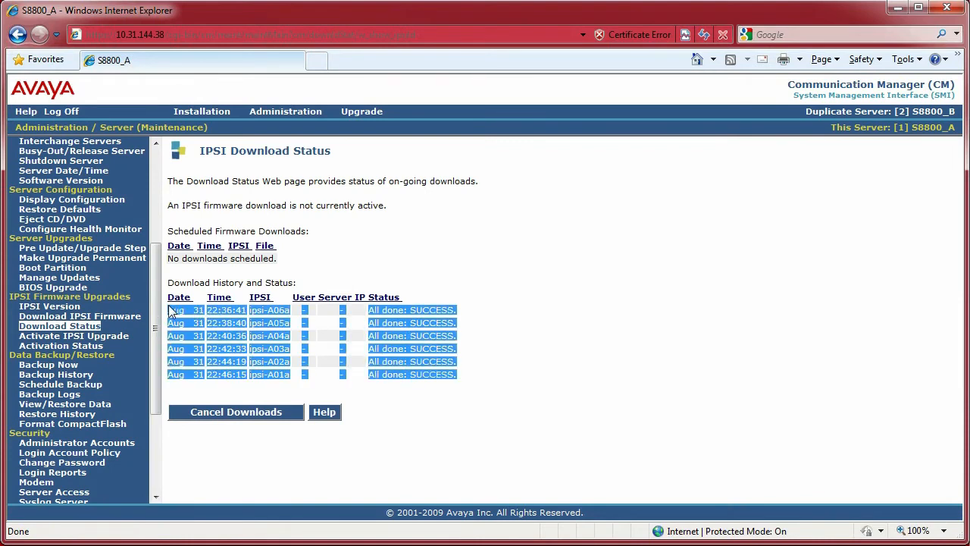
{"action": "left_click", "coordinate": [476, 318]}
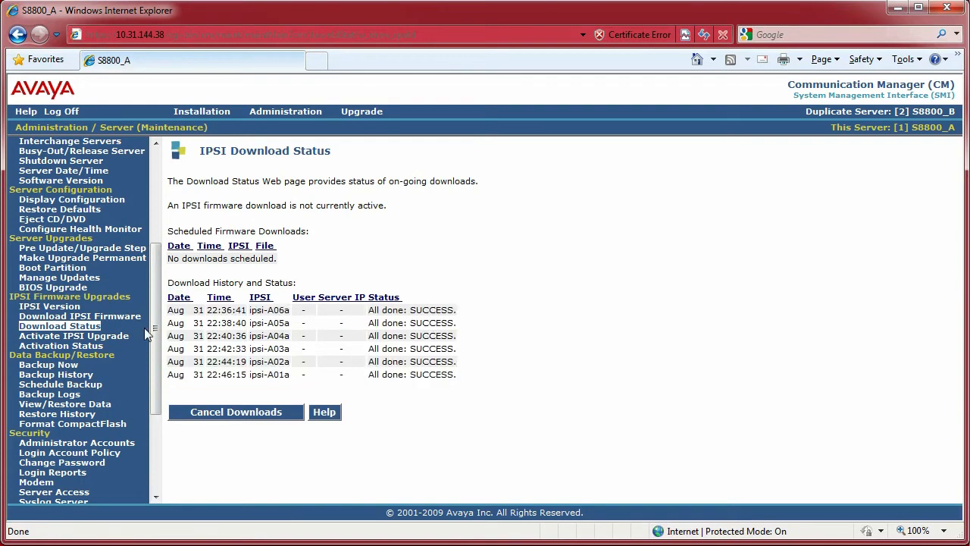
{"action": "left_click", "coordinate": [73, 335]}
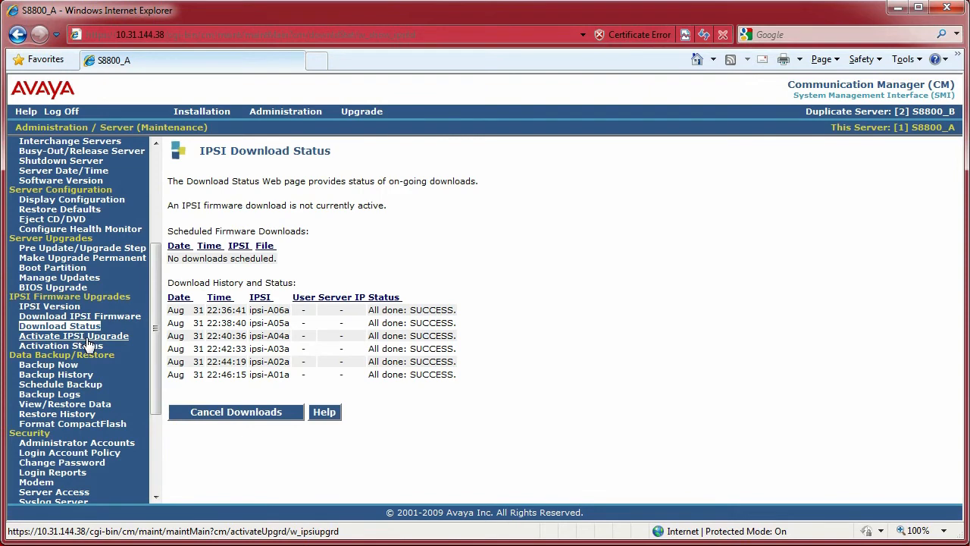
Step: Activate the IPSI upgrade for all IPSIs beginning now, then view Activation Status
{"action": "left_click", "coordinate": [73, 336]}
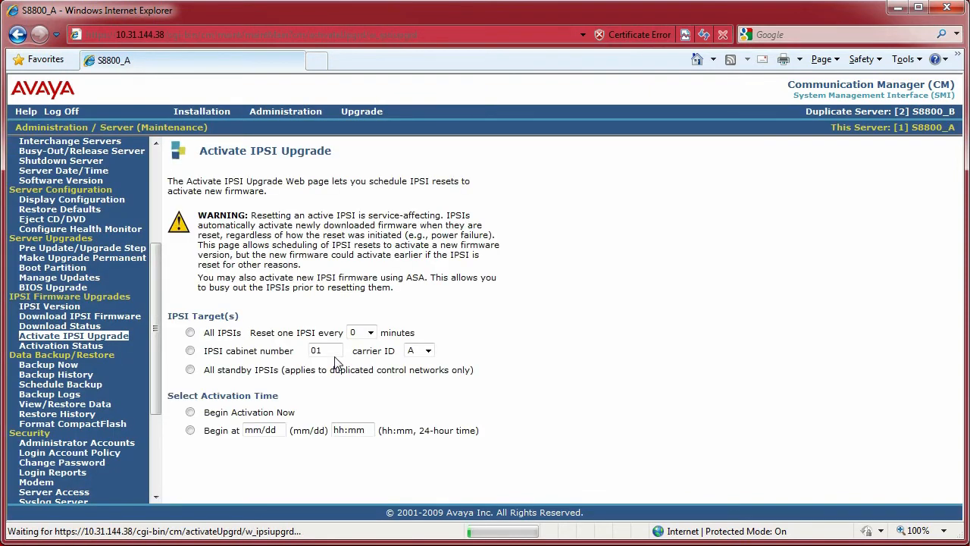
{"action": "scroll", "coordinate": [331, 350], "scroll_direction": "down", "scroll_amount": 1}
{"action": "scroll", "coordinate": [331, 350], "scroll_direction": "up", "scroll_amount": 1}
{"action": "scroll", "coordinate": [331, 353], "scroll_direction": "down", "scroll_amount": 1}
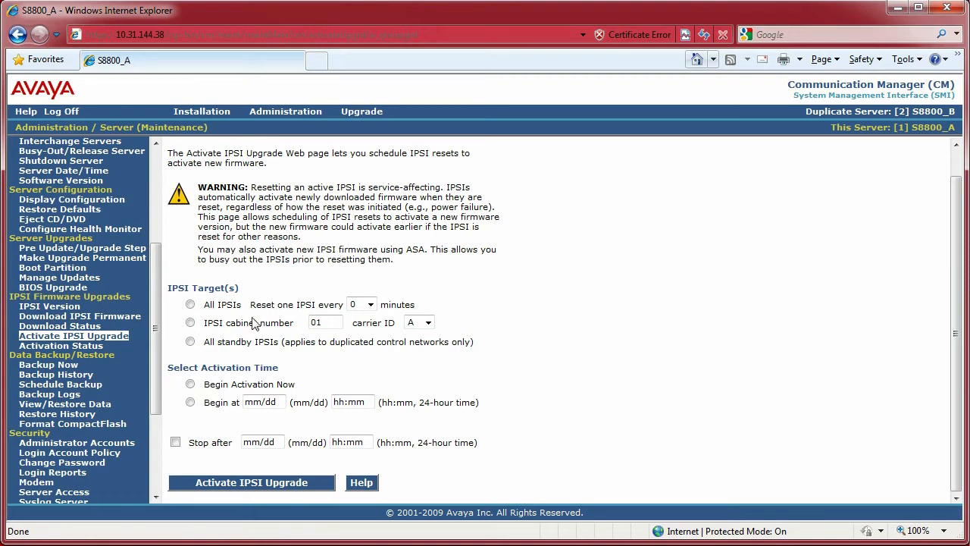
{"action": "left_click", "coordinate": [190, 305]}
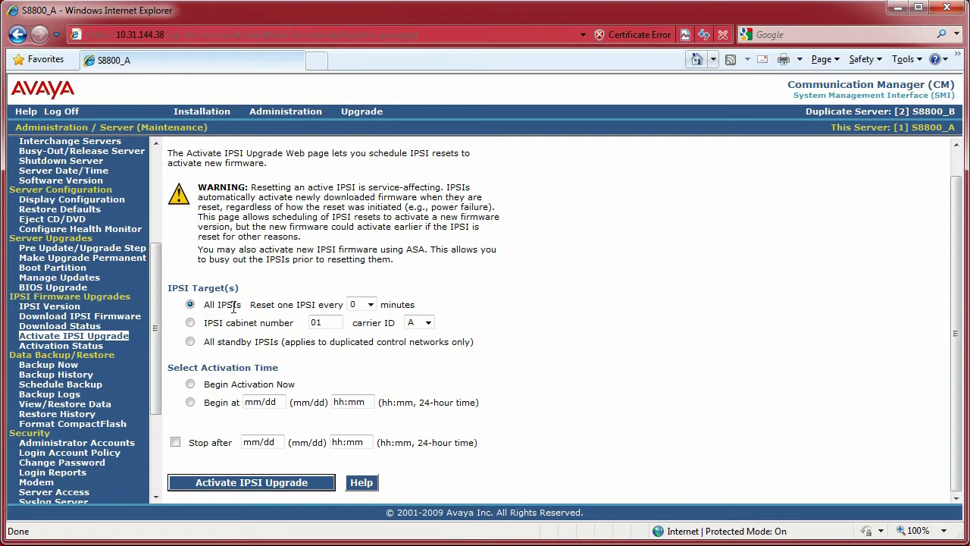
{"action": "left_click", "coordinate": [190, 384]}
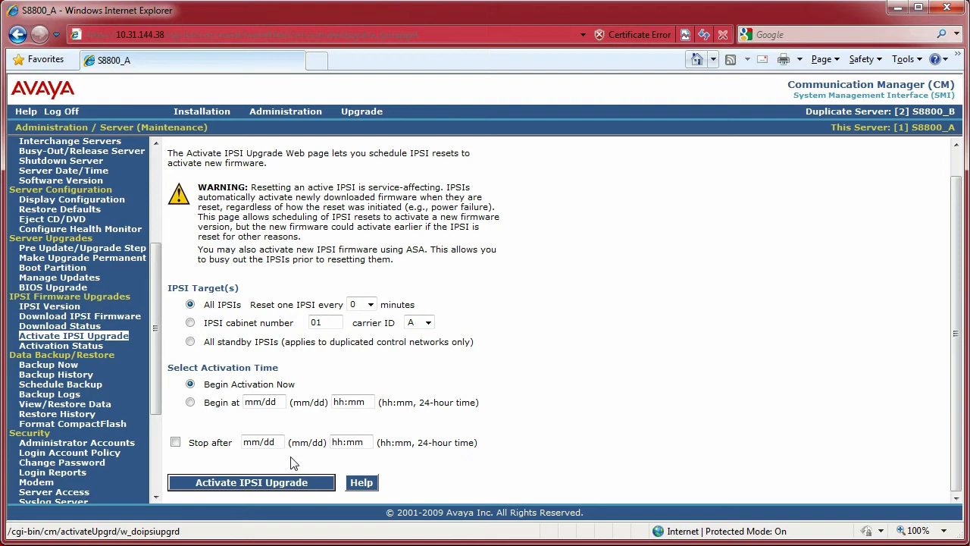
{"action": "left_click", "coordinate": [60, 346]}
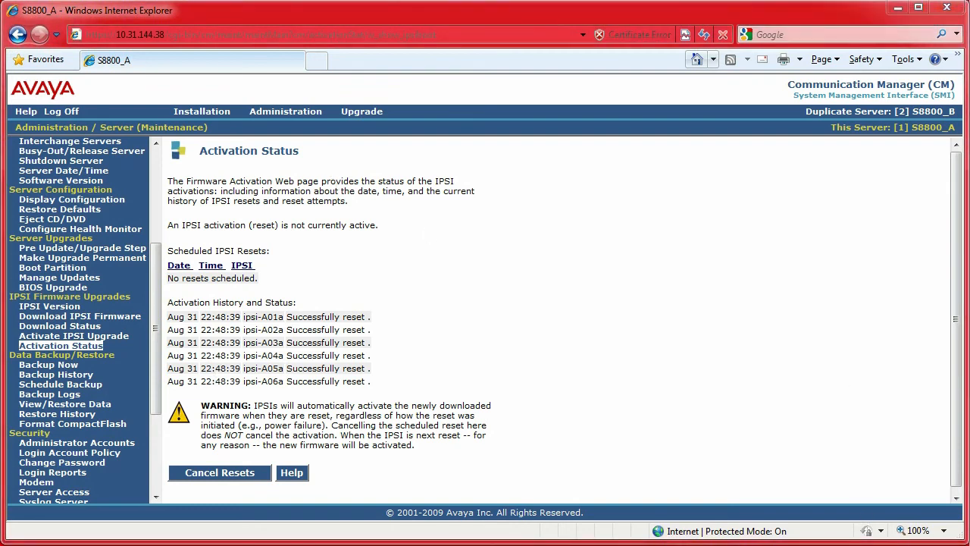
Step: View firmware versions of all six TN2312BP IPSIs, now running firmware 54
{"action": "left_click", "coordinate": [186, 314]}
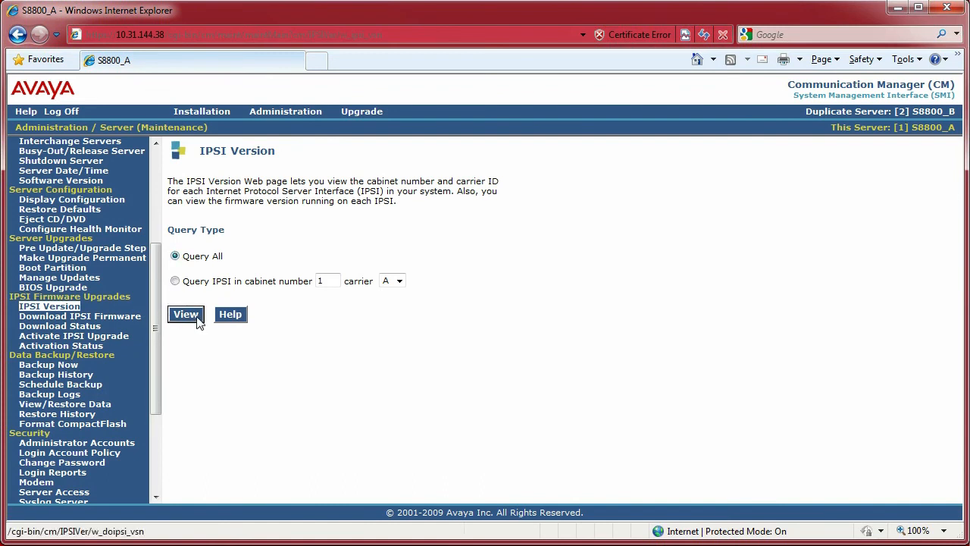